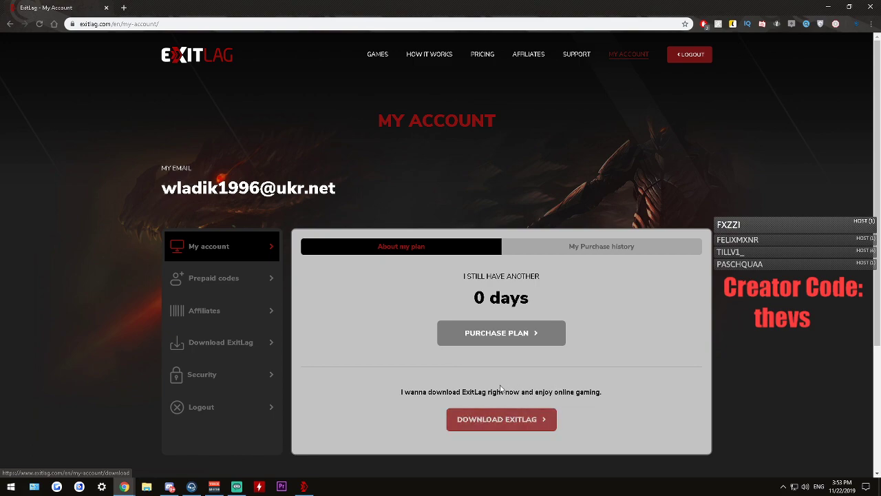
# Open the ExitLag download page and try to save SetupExitLag_v3109 to the Downloads folder, declining to replace the existing file
pyautogui.click(506, 430)
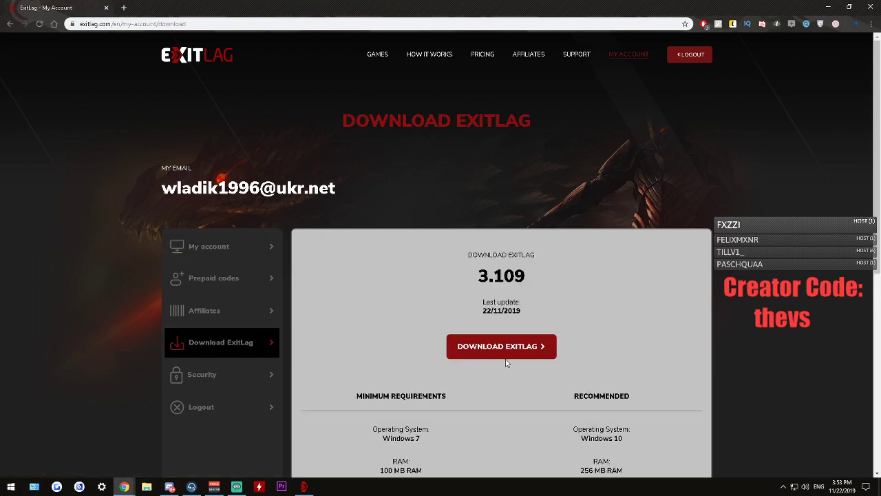
pyautogui.scroll(-2, 510, 358)
pyautogui.click(499, 256)
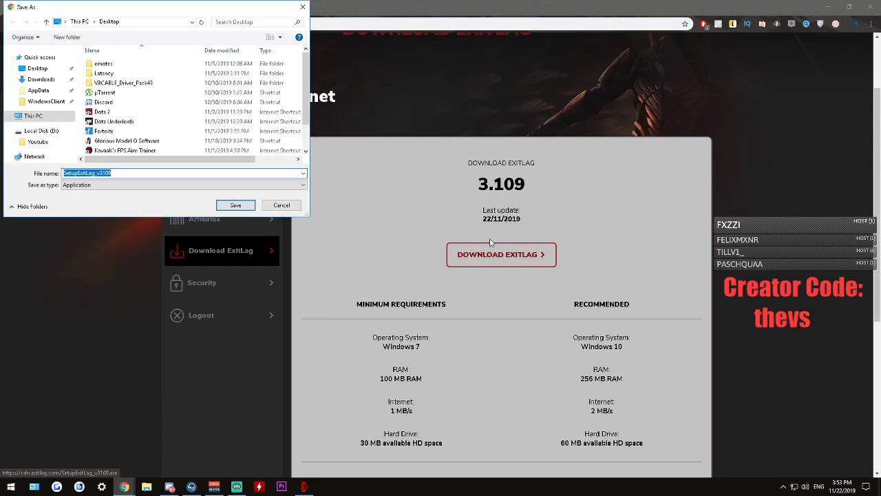
pyautogui.click(50, 82)
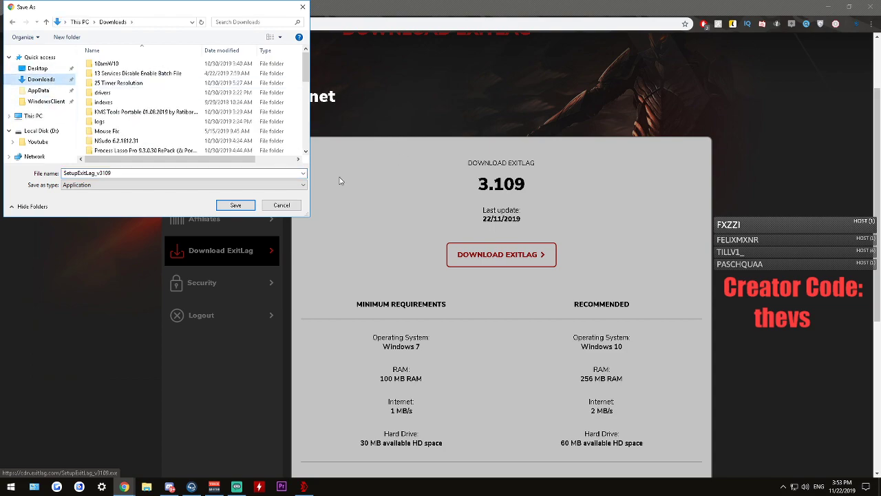
pyautogui.click(241, 207)
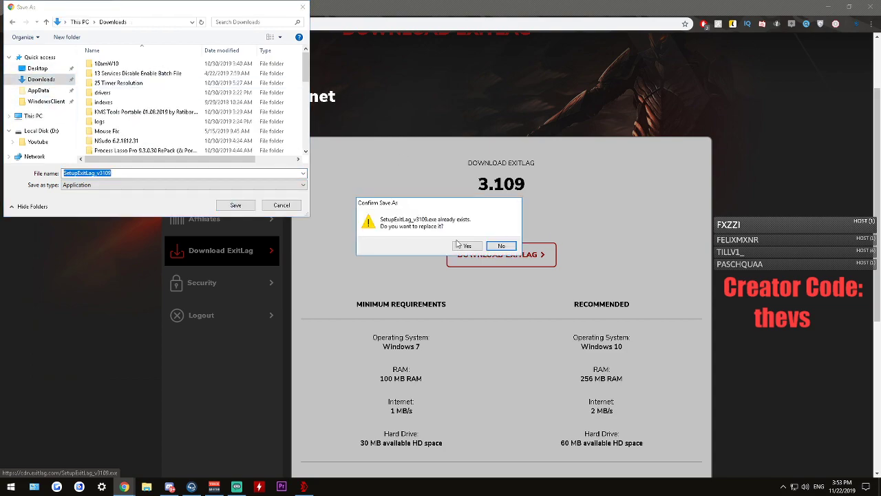
pyautogui.click(502, 247)
pyautogui.click(303, 6)
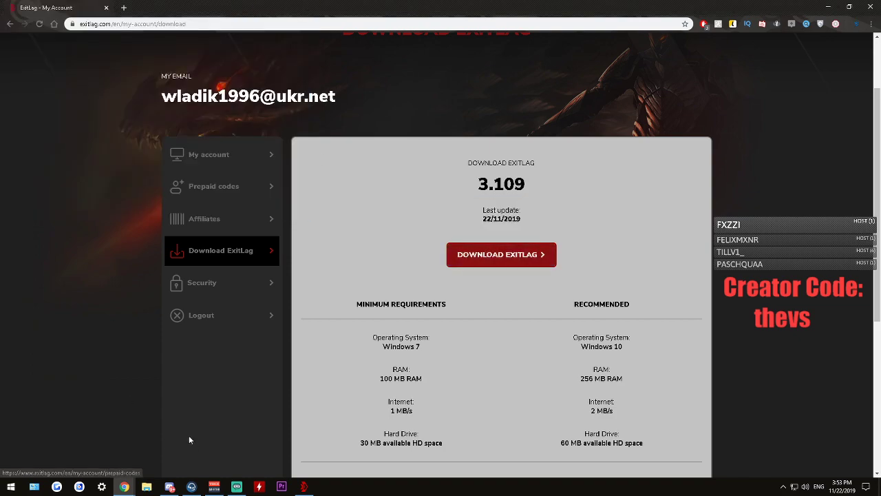
# Run SetupExitLag_v3109 from the Downloads folder and cancel the setup while ExitLag is still running
pyautogui.hotkey('alt', 'Tab')
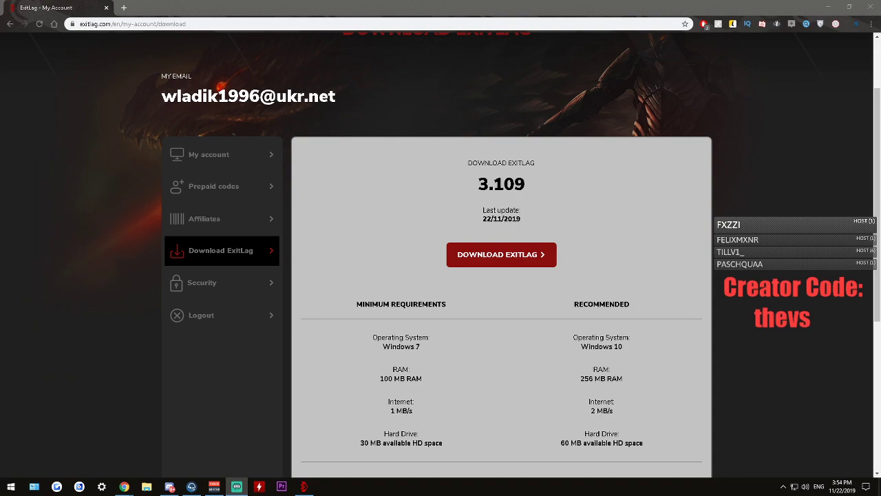
pyautogui.click(146, 488)
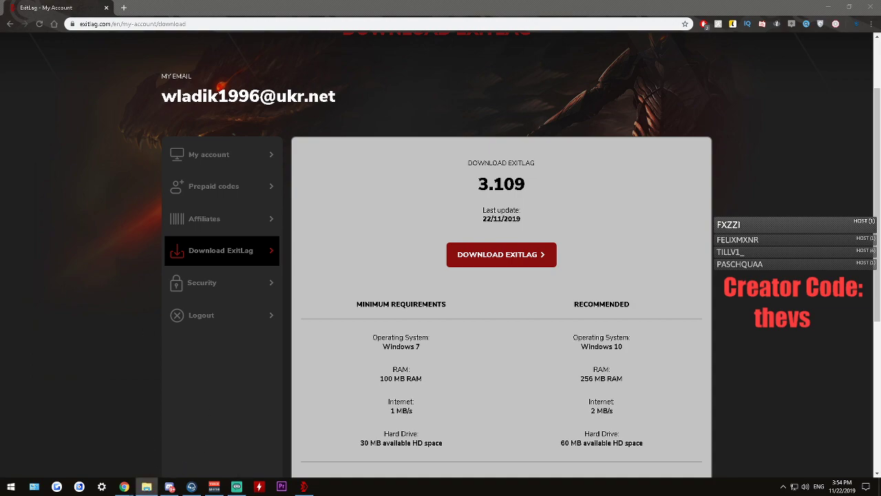
pyautogui.moveTo(0, 72); pyautogui.dragTo(353, 66)
pyautogui.scroll(-9, 435, 206)
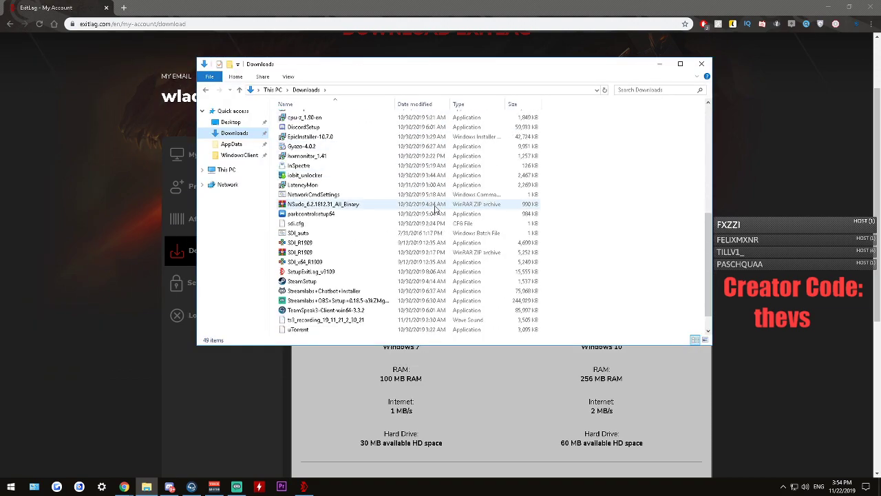
pyautogui.scroll(-1, 435, 206)
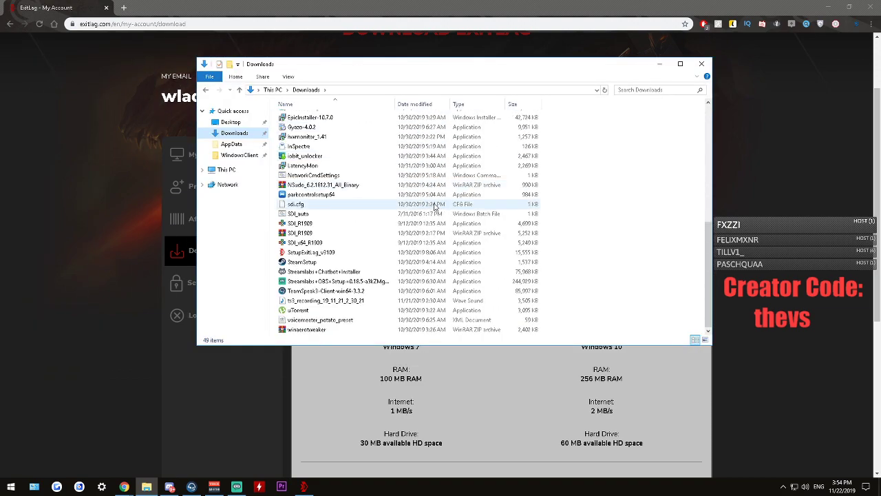
pyautogui.doubleClick(320, 253)
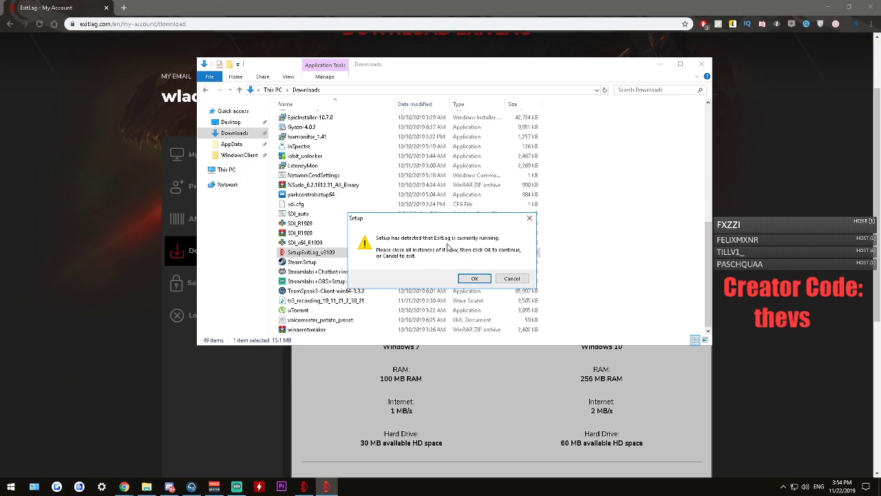
pyautogui.click(512, 281)
# Quit the running ExitLag from the system tray and rerun SetupExitLag_v3109 up to the Ready to Install page
pyautogui.click(783, 486)
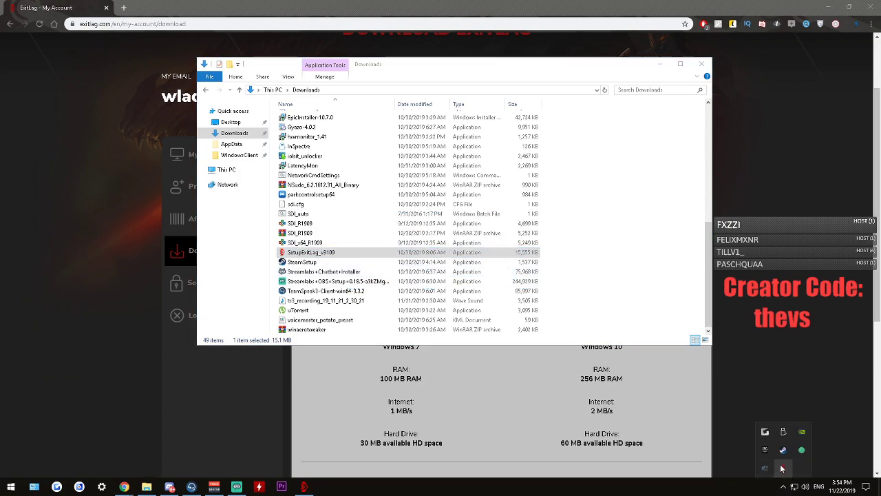
pyautogui.doubleClick(340, 253)
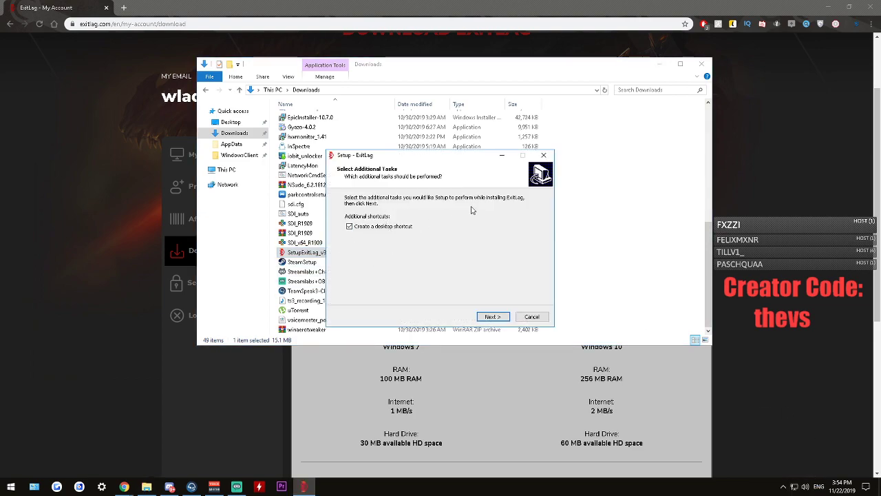
pyautogui.click(365, 227)
pyautogui.click(493, 316)
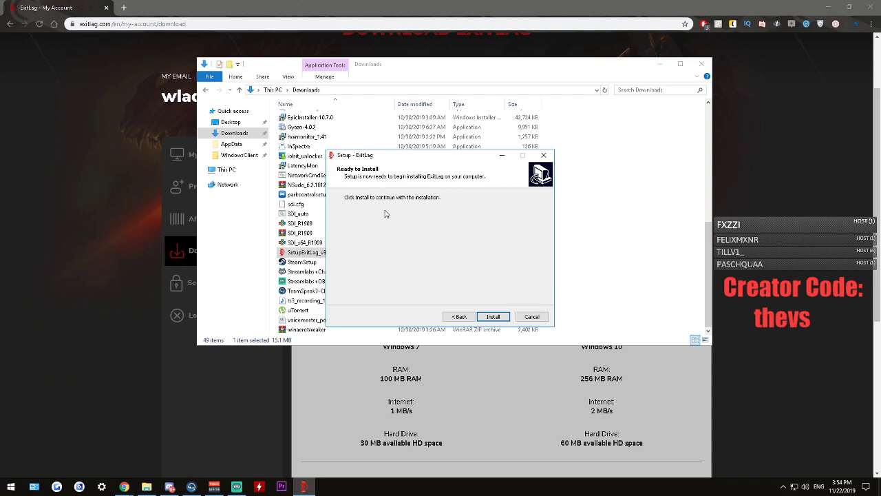
# Open Command Prompt as administrator and close it again
pyautogui.click(11, 487)
pyautogui.write('r')
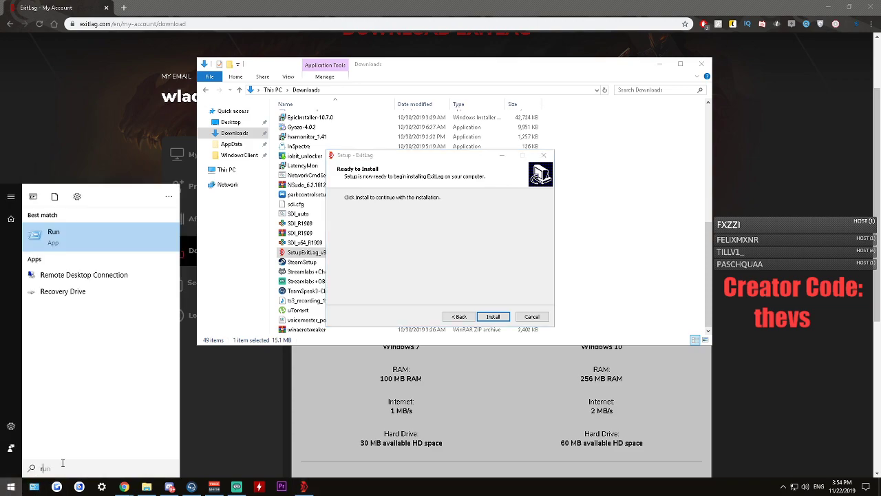
pyautogui.press('BackSpace')
pyautogui.write('c')
pyautogui.press('BackSpace')
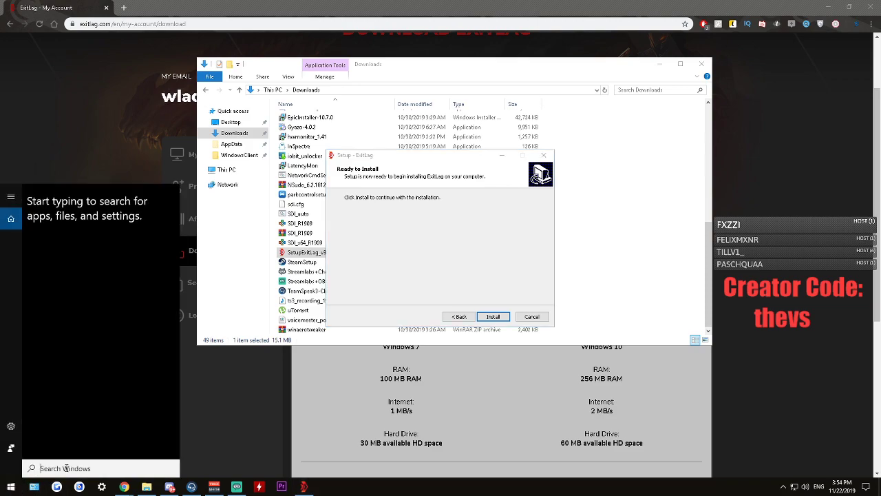
pyautogui.write('cmf')
pyautogui.rightClick(114, 246)
pyautogui.click(82, 248)
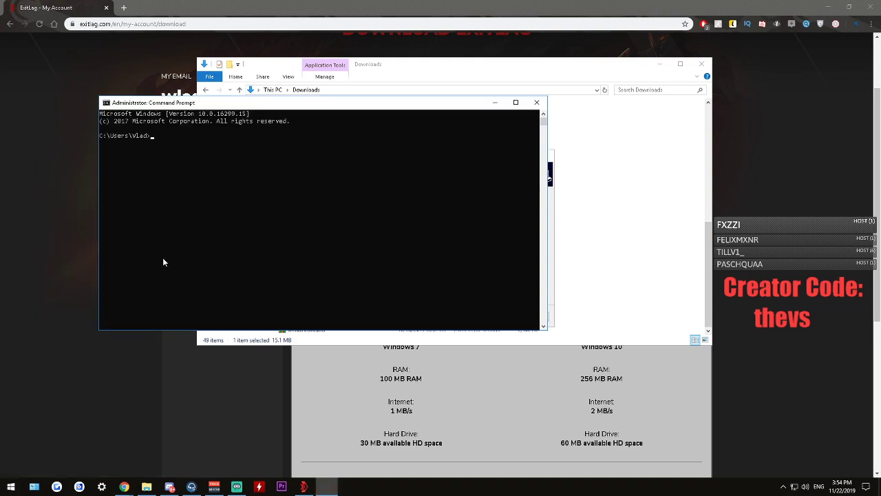
pyautogui.click(537, 103)
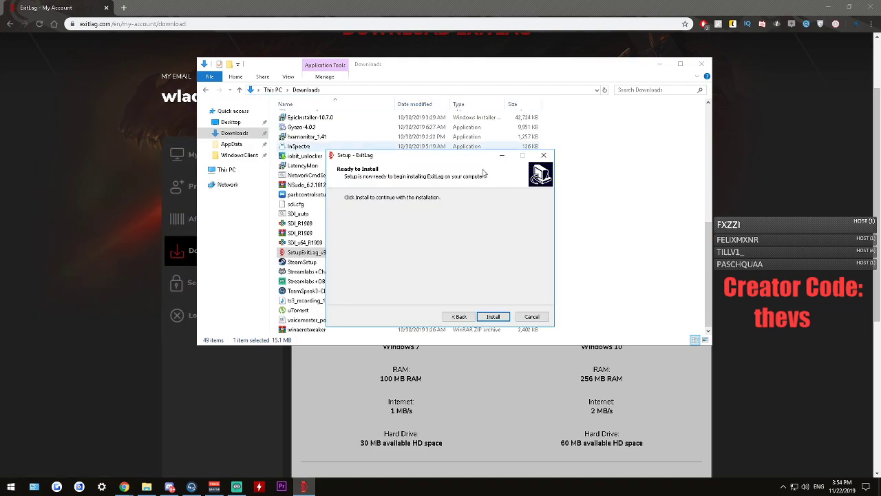
# Exit the ExitLag setup without installing and close the Downloads folder window
pyautogui.click(545, 158)
pyautogui.click(479, 288)
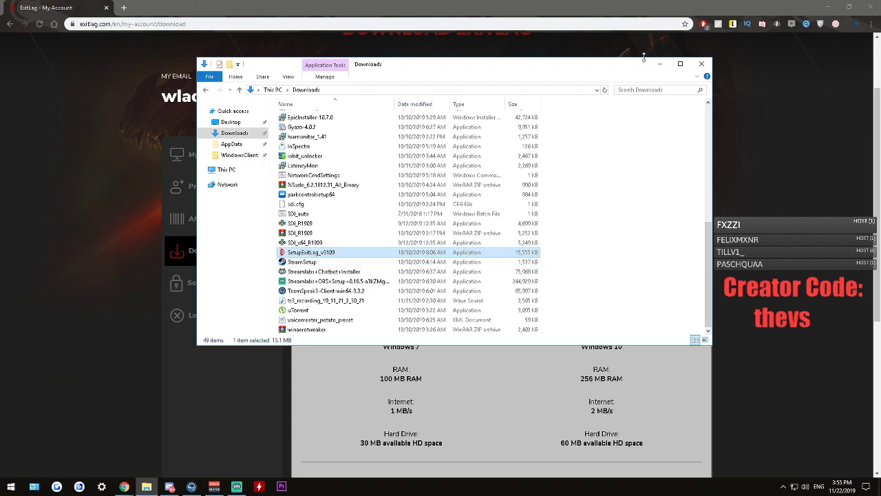
pyautogui.click(703, 64)
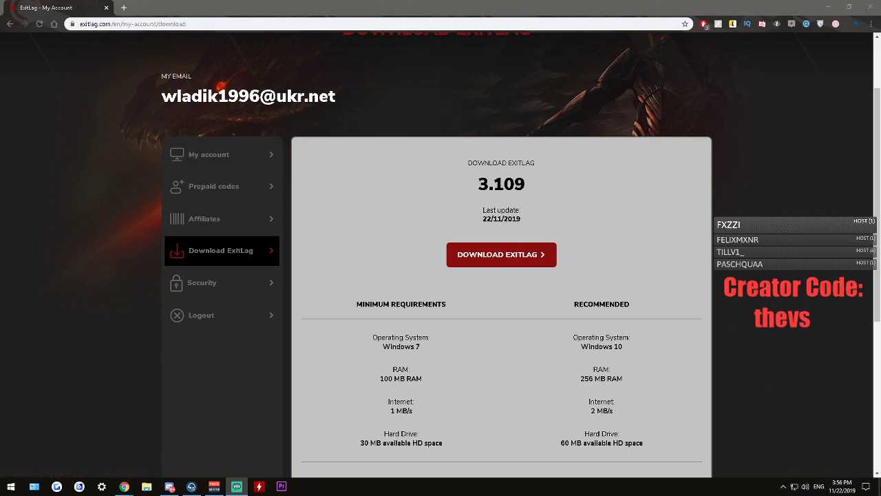
# Show the desktop, move the ExitLag shortcut to an empty area and launch ExitLag from it
pyautogui.press('super+d')
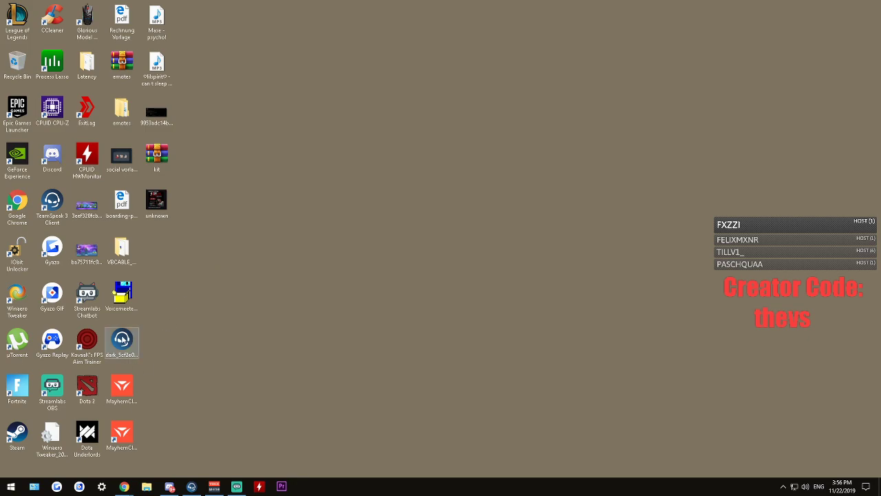
pyautogui.moveTo(87, 110); pyautogui.dragTo(521, 73)
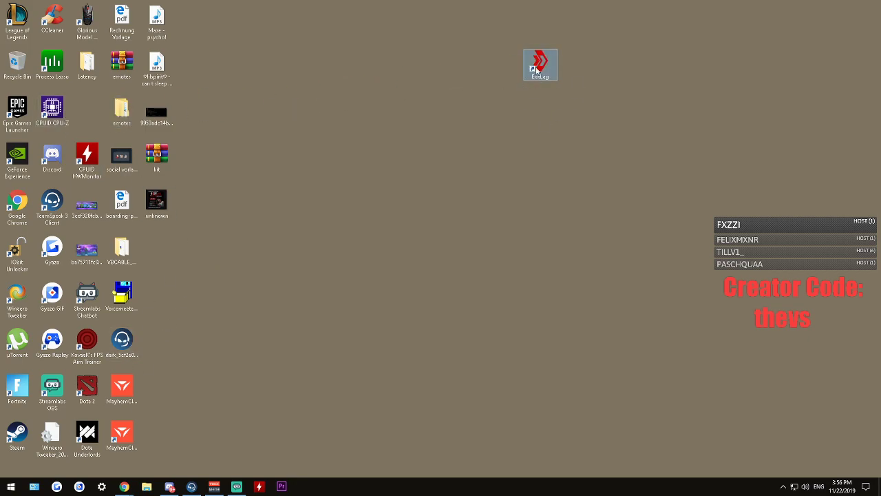
pyautogui.doubleClick(543, 75)
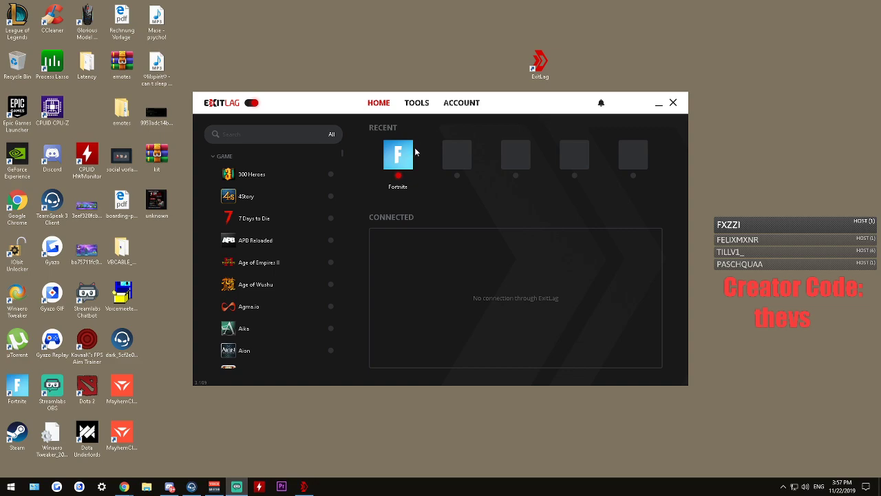
pyautogui.click(540, 63)
pyautogui.moveTo(540, 63); pyautogui.dragTo(431, 45)
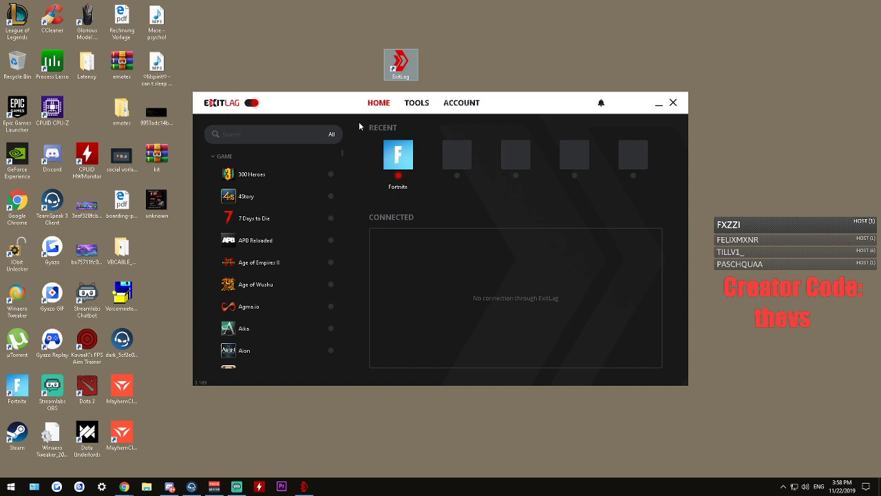
# Open ExitLag's general tool settings and go through the high DPI scaling, tray minimizing and Smart optimization options
pyautogui.click(424, 107)
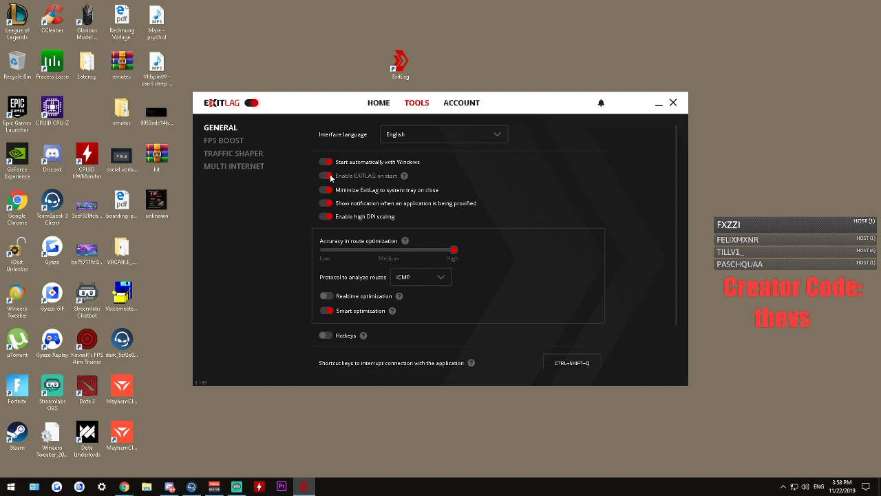
pyautogui.click(326, 216)
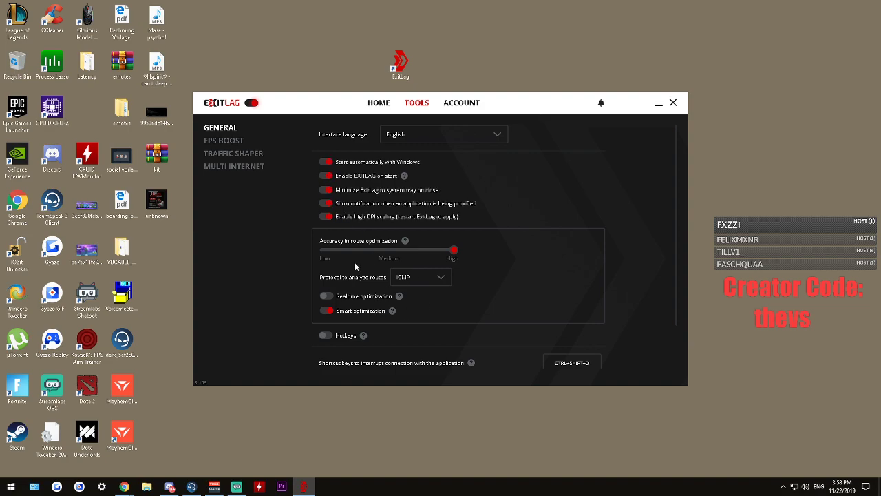
pyautogui.click(328, 311)
pyautogui.scroll(-1, 372, 269)
pyautogui.scroll(1, 382, 273)
pyautogui.click(330, 191)
# Set the protocol to analyze routes to TCP PSH
pyautogui.click(438, 278)
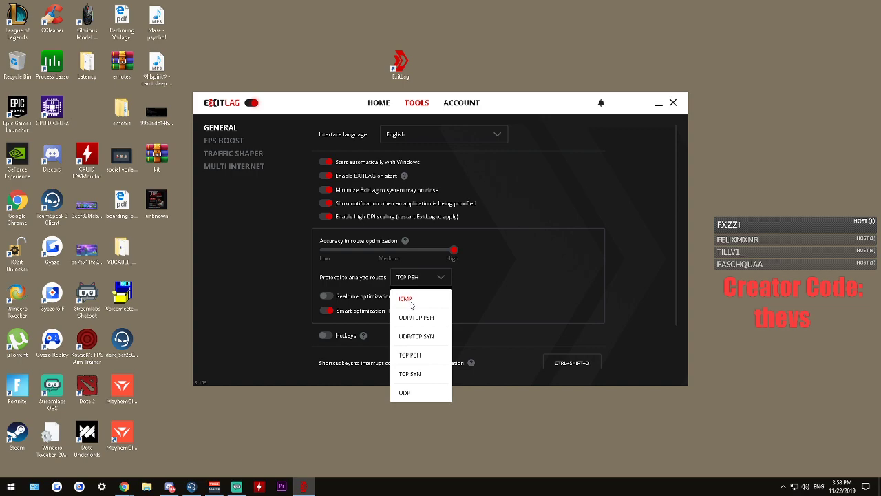
pyautogui.click(422, 278)
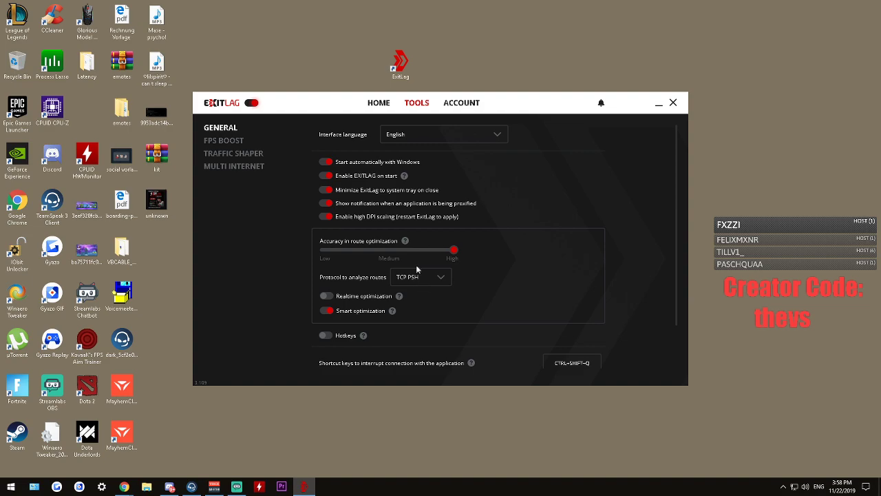
pyautogui.click(428, 279)
pyautogui.click(531, 251)
# Go through the FPS Boost options for disabling Game Bar and Game DVR and NTFS Last Access update
pyautogui.click(225, 140)
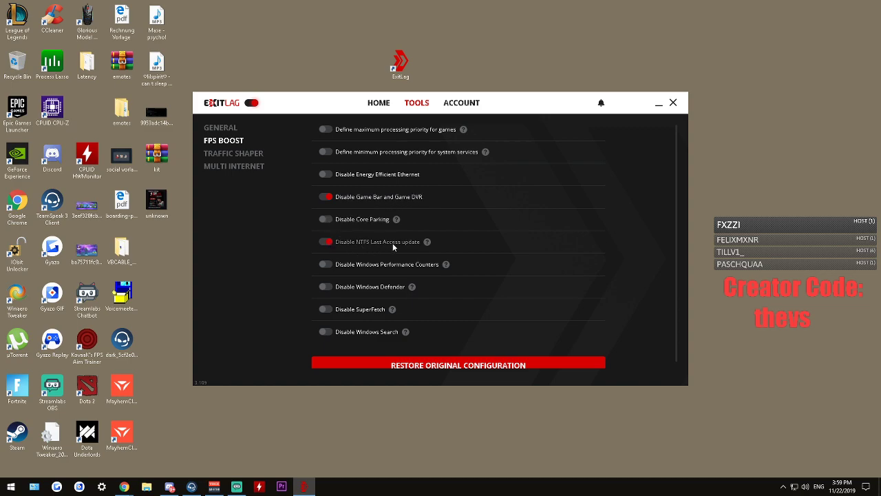
pyautogui.click(330, 198)
pyautogui.click(328, 241)
pyautogui.click(326, 241)
# Examine the Traffic Shaper speed limits and the Multi Internet network interface option, and return to the general settings
pyautogui.click(234, 153)
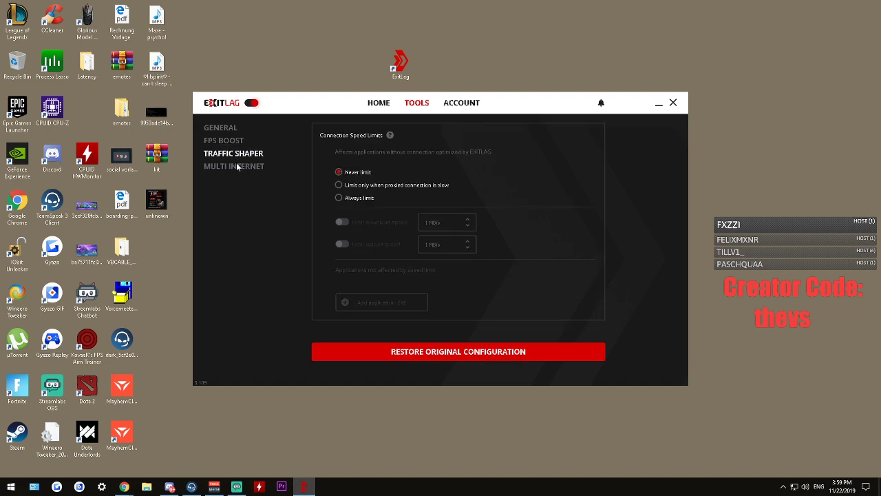
pyautogui.click(236, 166)
pyautogui.click(244, 155)
pyautogui.click(241, 166)
pyautogui.click(245, 155)
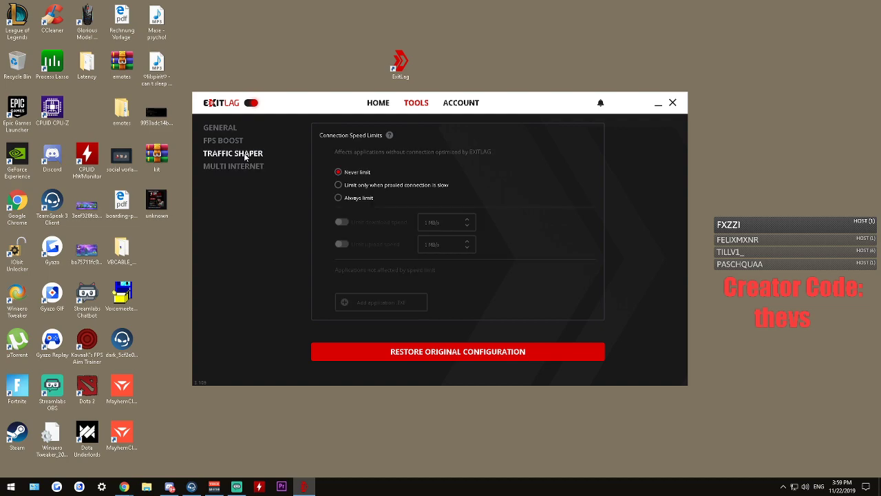
pyautogui.click(250, 163)
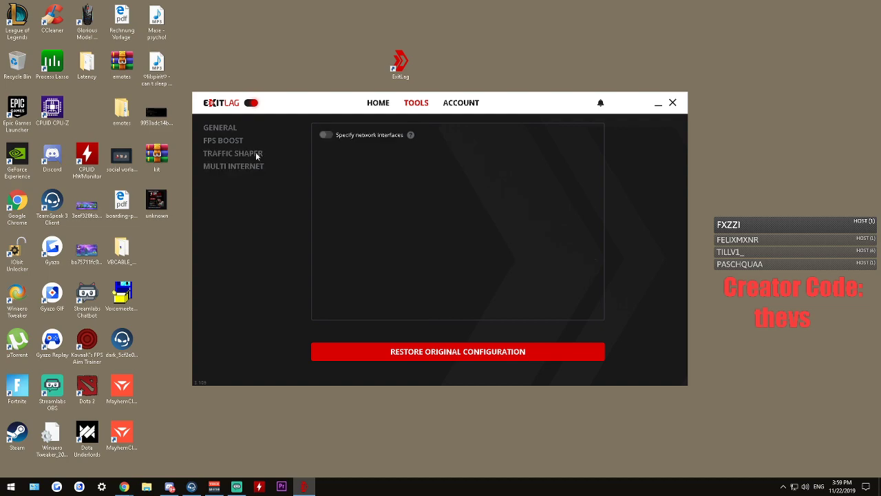
pyautogui.click(235, 132)
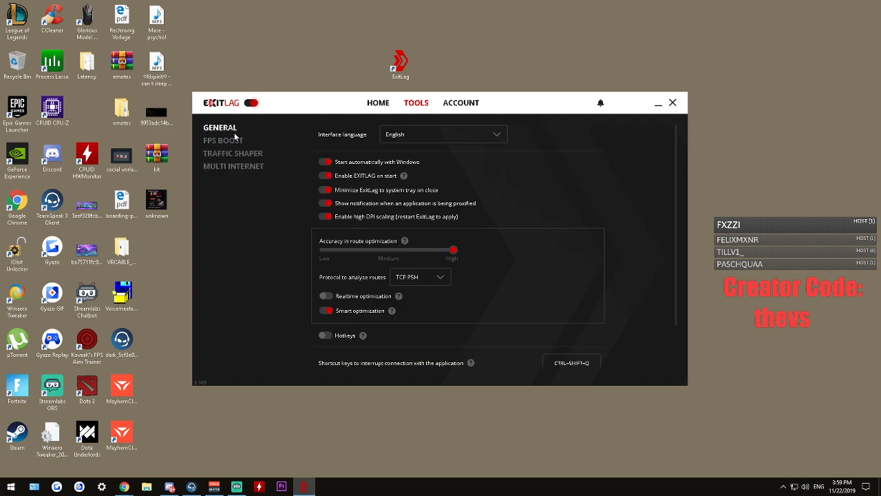
# Search the game list for fortnite and open Fortnite's route settings
pyautogui.click(378, 103)
pyautogui.click(298, 140)
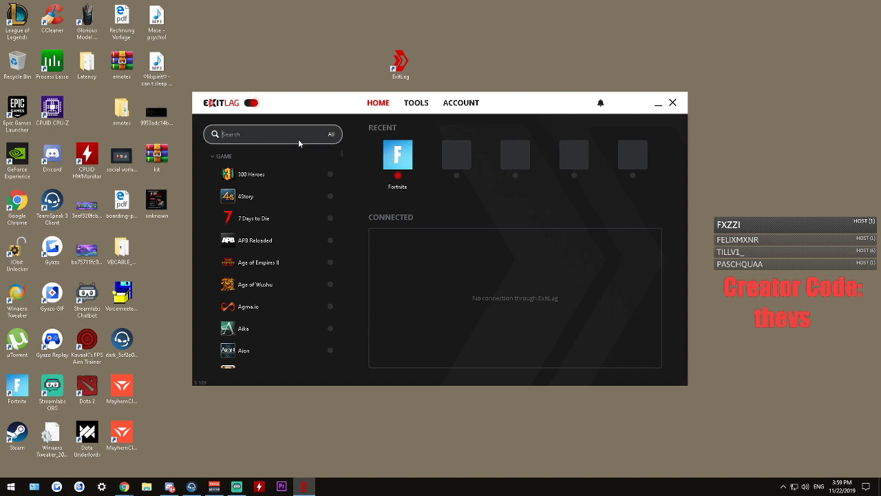
pyautogui.write('forn')
pyautogui.press('BackSpace')
pyautogui.write('tnite')
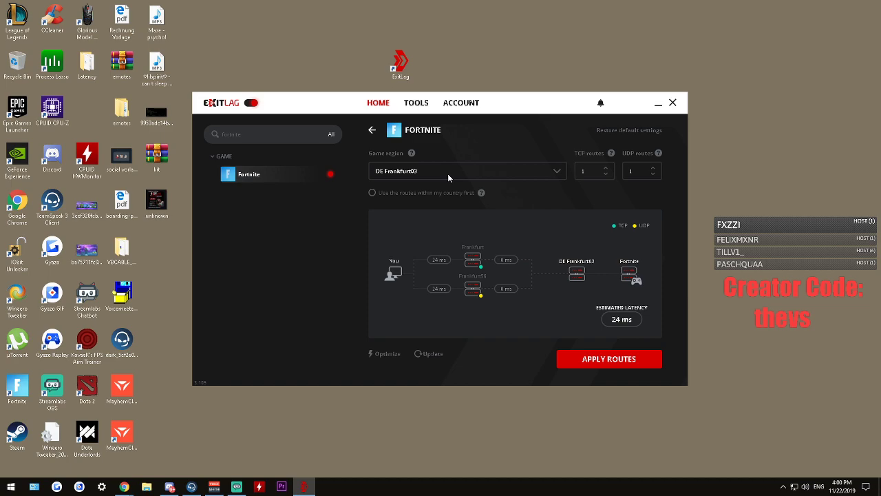
# Compare the estimated latency of the DE Frankfurt01 and DE Frankfurt02 game regions for Fortnite, and return to DE Frankfurt03
pyautogui.click(557, 176)
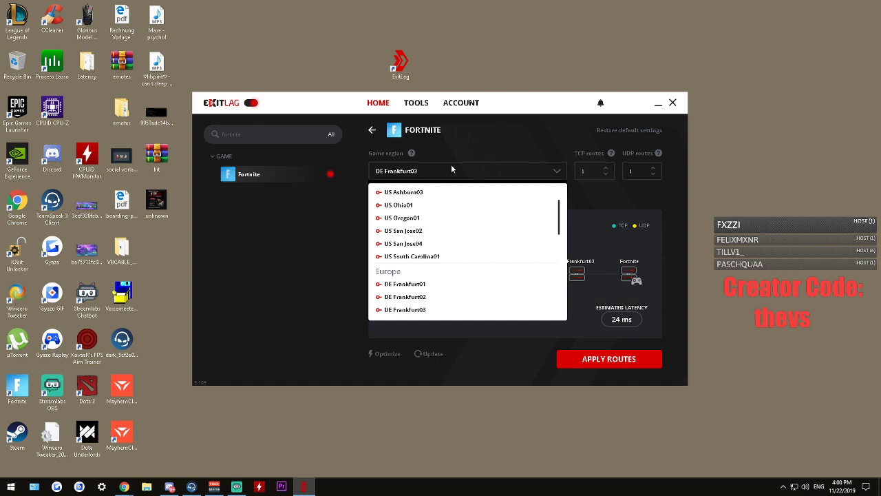
pyautogui.scroll(1, 440, 220)
pyautogui.scroll(-2, 439, 219)
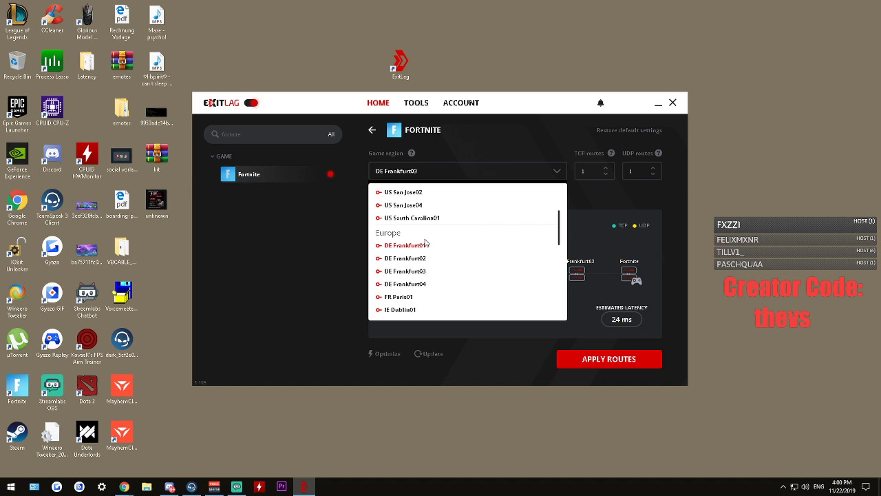
pyautogui.click(420, 245)
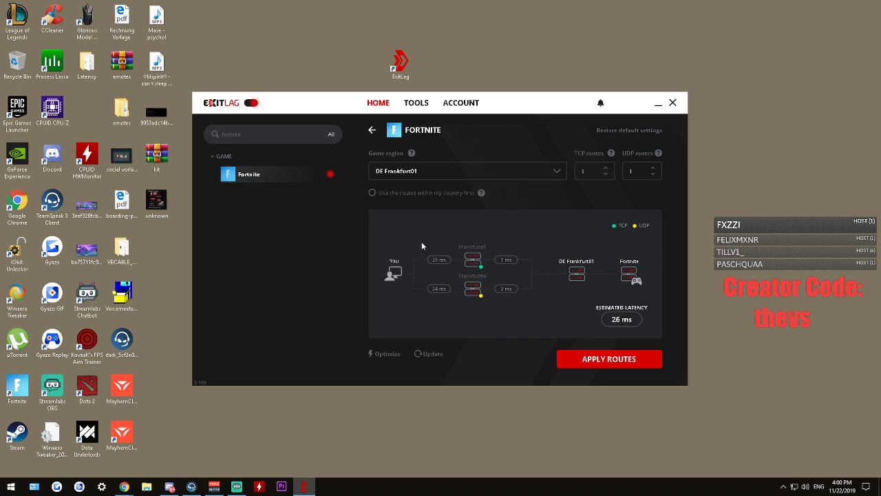
pyautogui.click(436, 170)
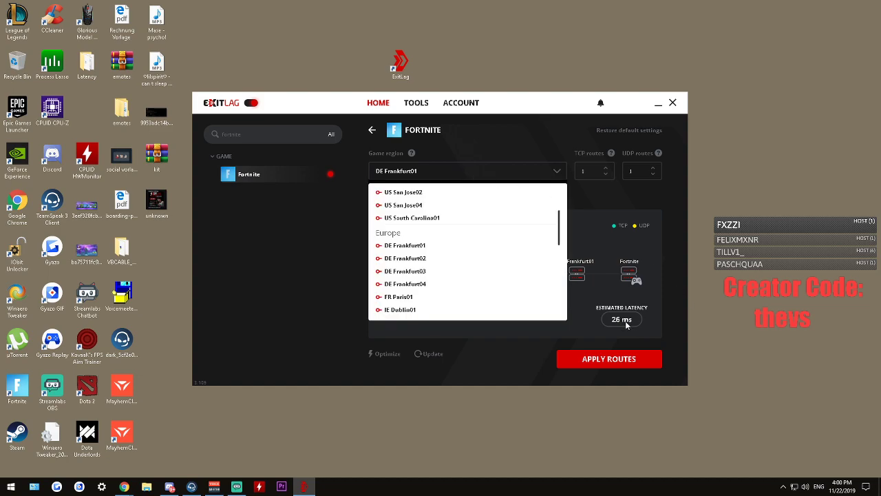
pyautogui.click(405, 258)
pyautogui.click(447, 173)
pyautogui.click(407, 273)
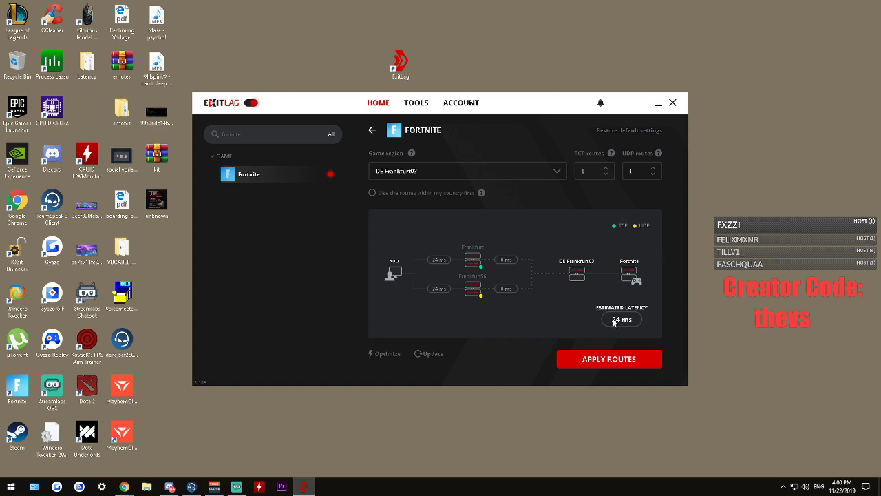
# Check the estimated latency of the DE Frankfurt04 and DE Frankfurt02 regions against DE Frankfurt03, ending on DE Frankfurt03
pyautogui.click(444, 174)
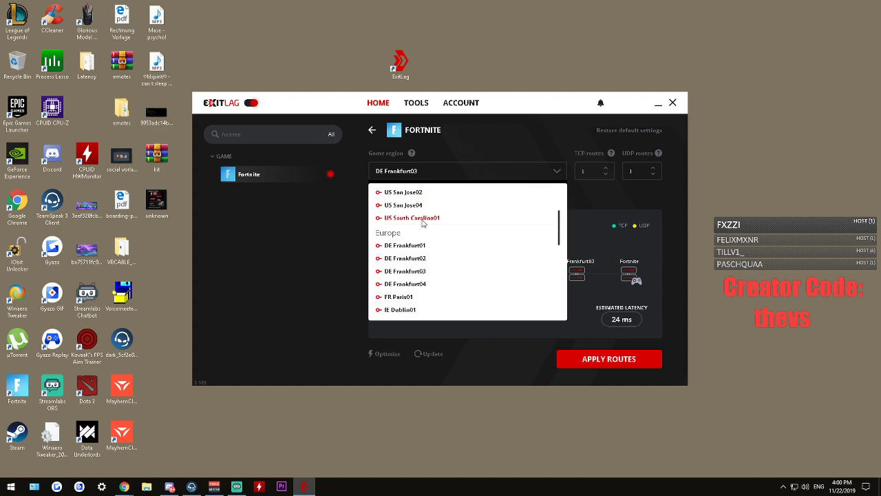
pyautogui.click(426, 284)
pyautogui.click(460, 166)
pyautogui.click(406, 258)
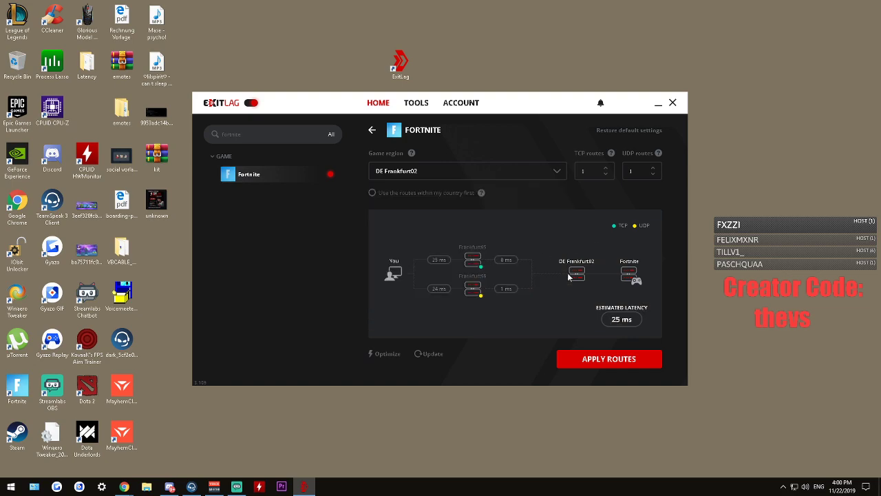
pyautogui.click(478, 179)
pyautogui.click(411, 272)
pyautogui.click(457, 178)
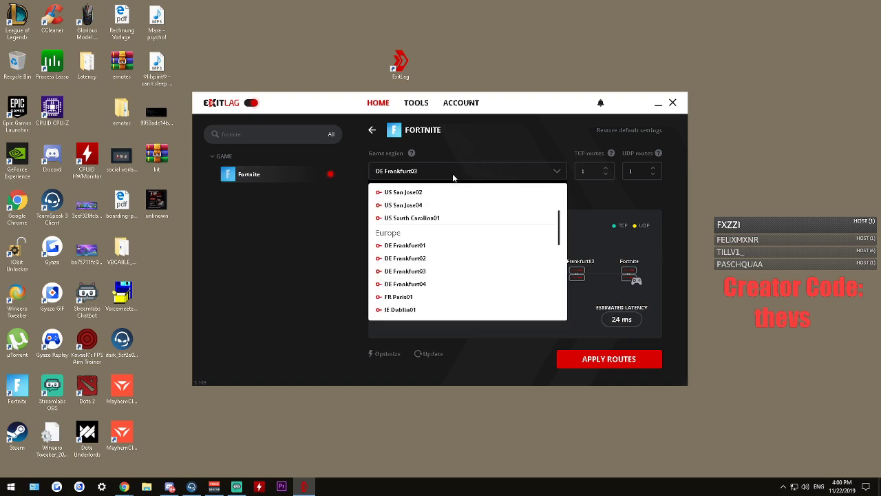
pyautogui.click(418, 284)
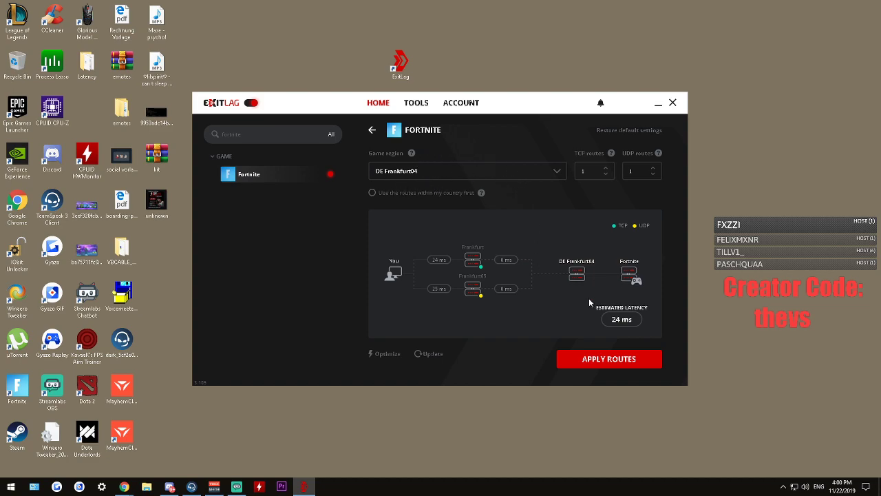
pyautogui.click(457, 171)
pyautogui.click(422, 272)
# Recheck the routes for the DE Frankfurt01 and DE Frankfurt02 regions, and set the game region back to DE Frankfurt03
pyautogui.click(458, 172)
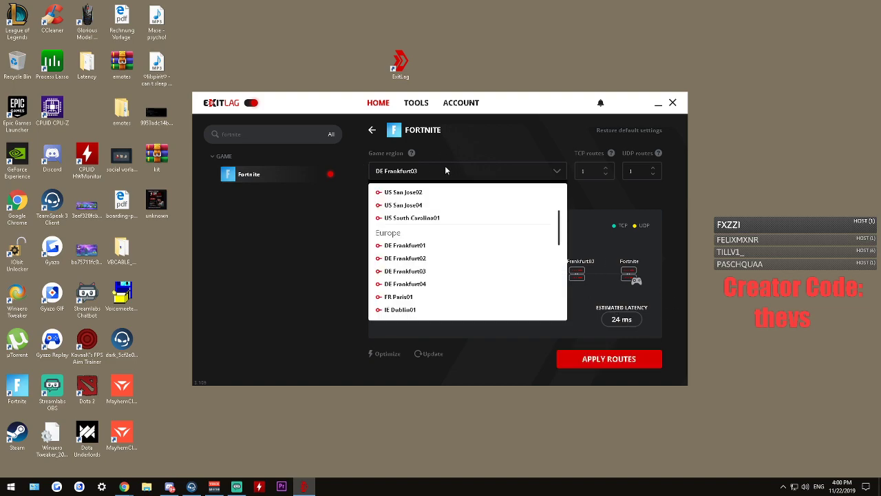
pyautogui.click(407, 250)
pyautogui.click(428, 174)
pyautogui.click(417, 258)
pyautogui.click(447, 172)
pyautogui.click(426, 262)
pyautogui.click(428, 175)
pyautogui.click(420, 273)
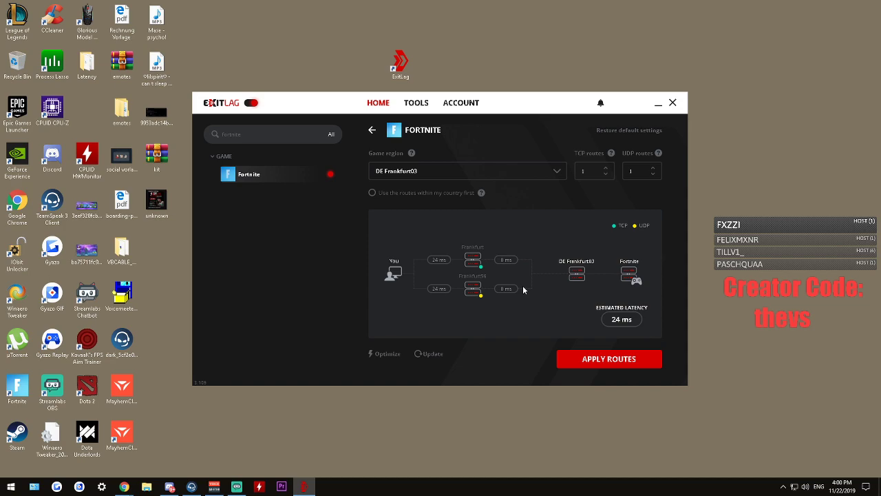
# Choose DE Frankfurt03 as Fortnite's game region and apply the routes
pyautogui.click(425, 175)
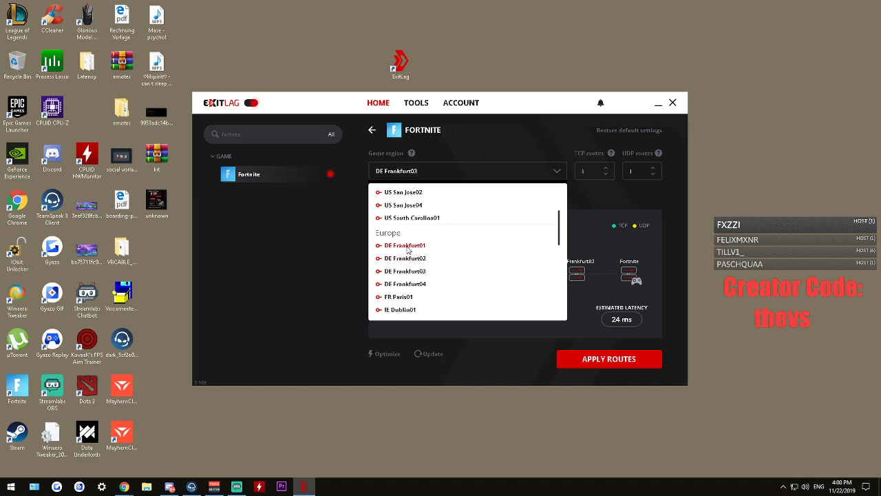
pyautogui.click(437, 171)
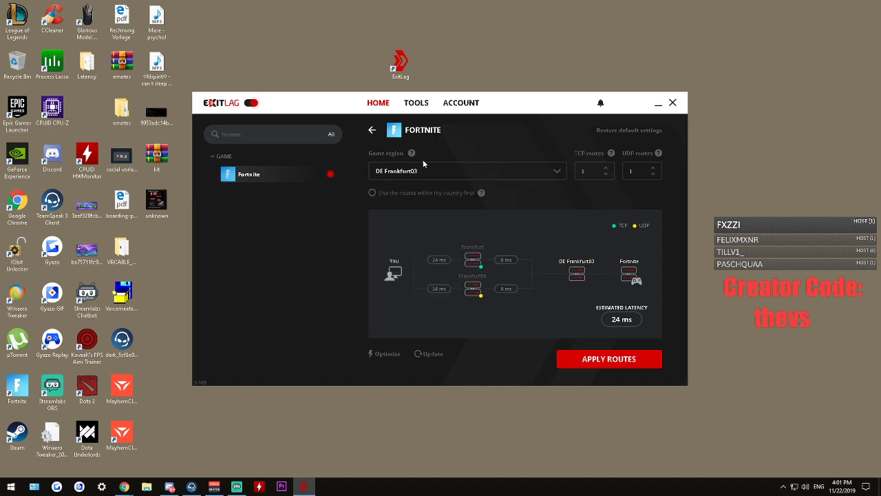
pyautogui.click(424, 171)
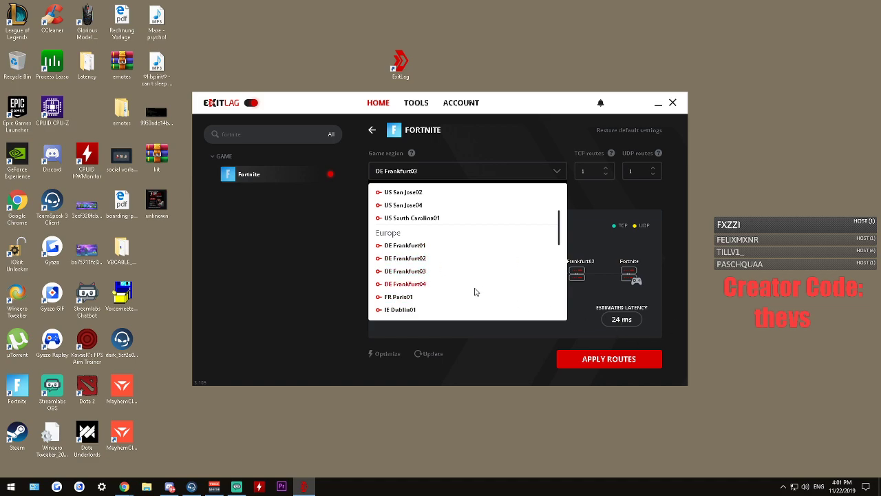
pyautogui.click(422, 272)
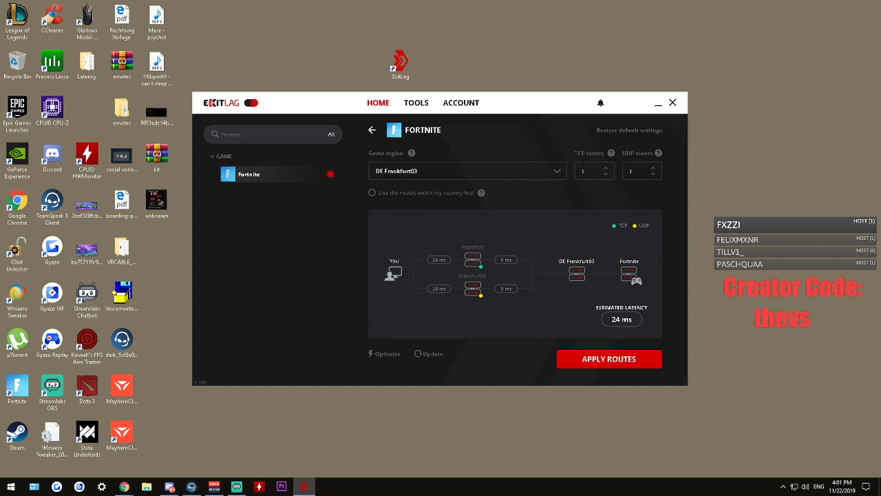
pyautogui.click(598, 360)
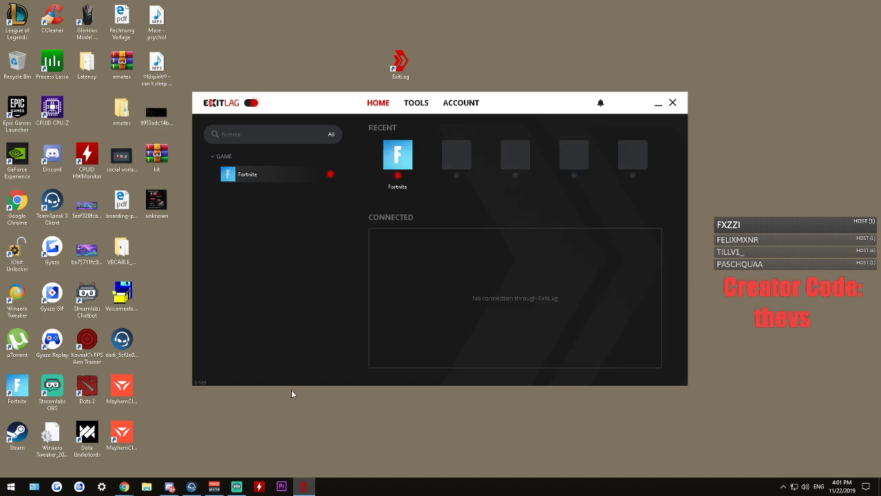
# Switch to the Epic Games Launcher, start Fortnite from the library and enter the Battle Royale lobby
pyautogui.click(783, 486)
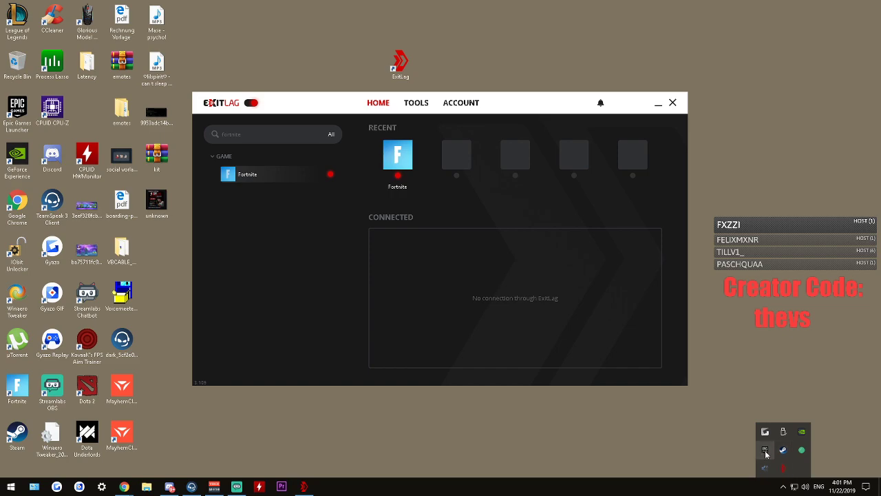
pyautogui.click(765, 449)
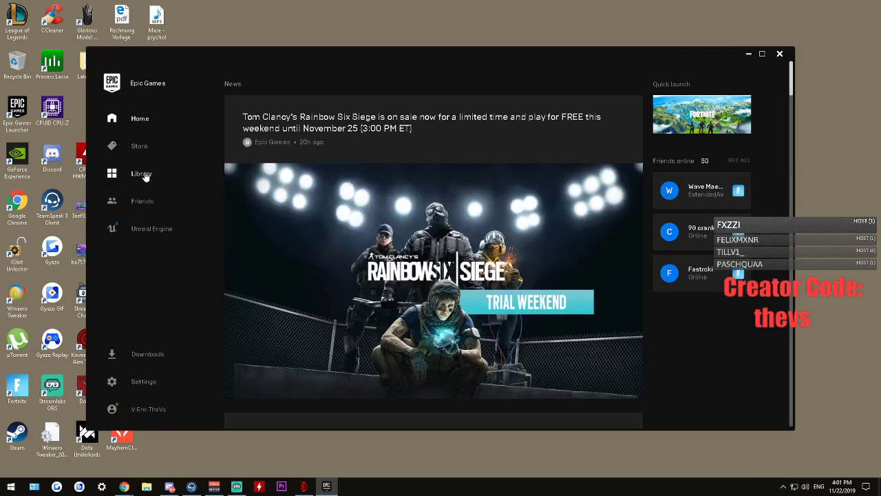
pyautogui.click(144, 176)
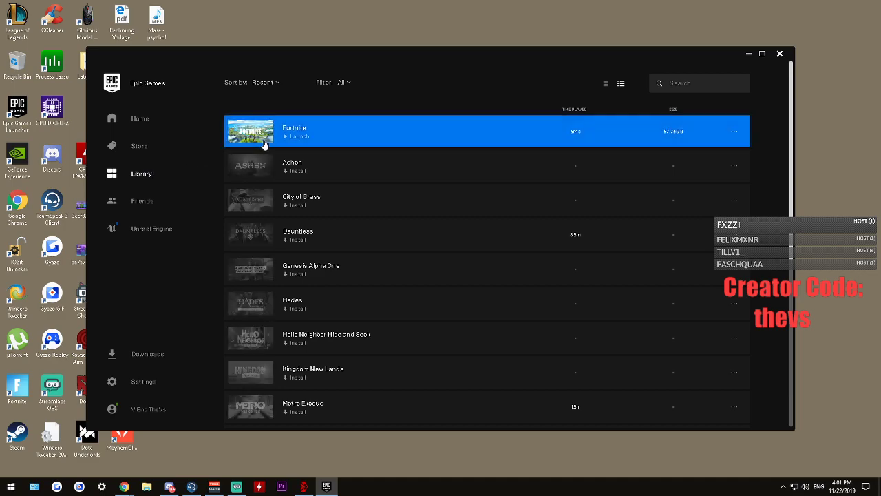
pyautogui.click(263, 131)
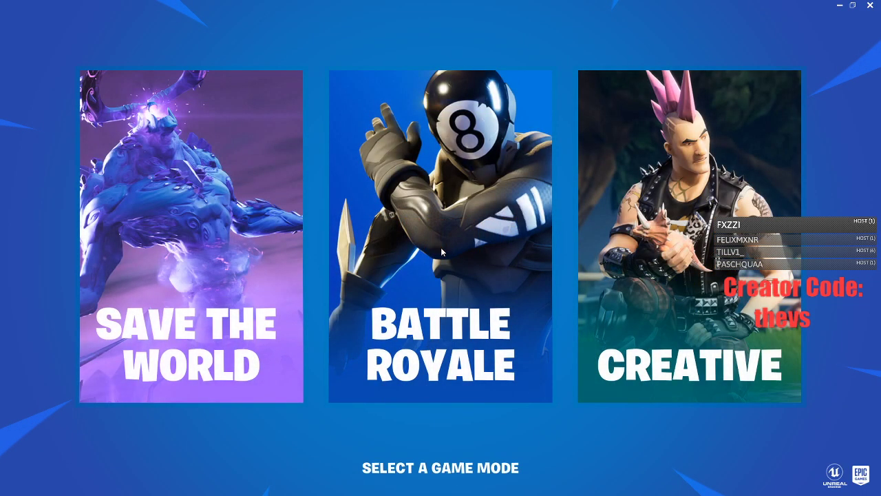
pyautogui.click(452, 263)
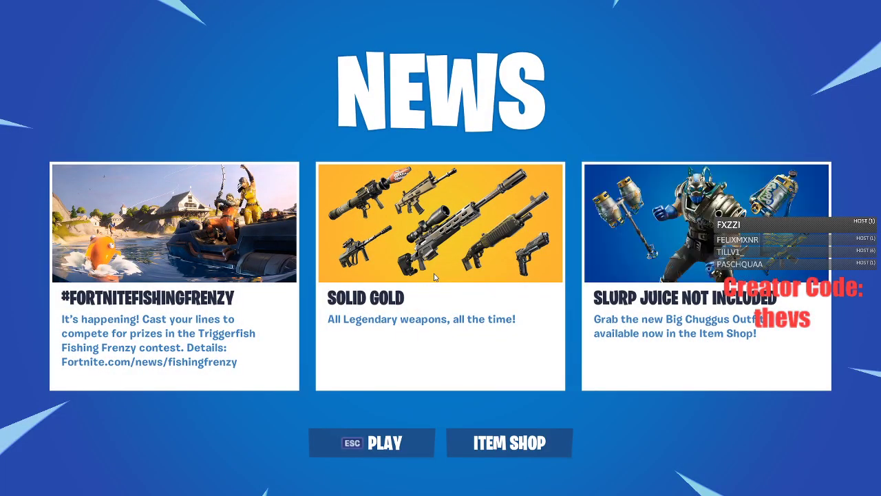
pyautogui.press('Escape')
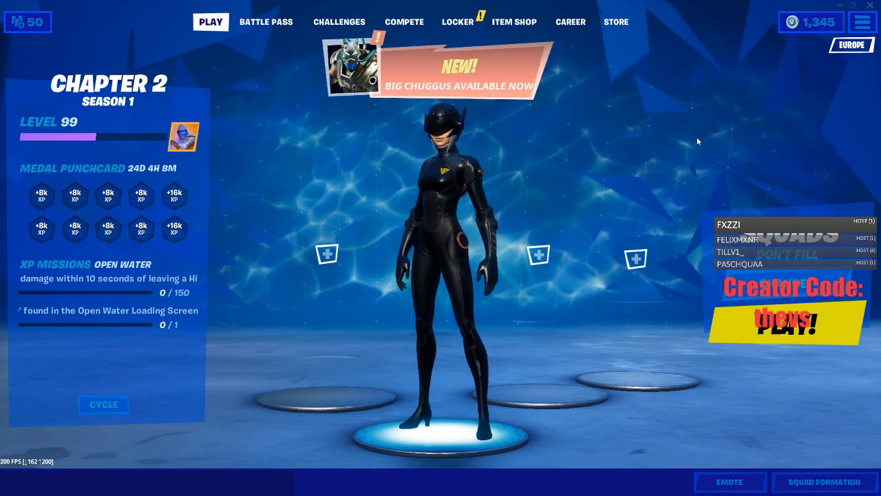
# Set the game mode to Creative and launch a Creative server
pyautogui.click(789, 261)
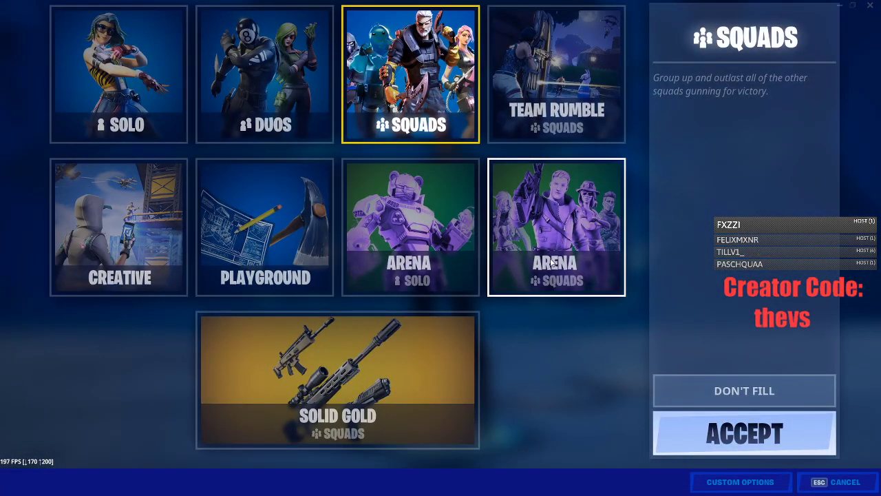
pyautogui.click(403, 259)
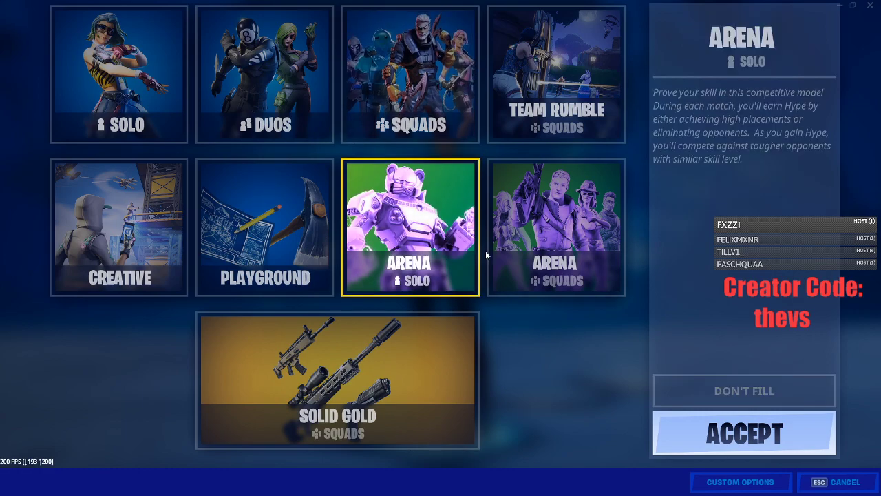
pyautogui.click(414, 103)
pyautogui.click(420, 227)
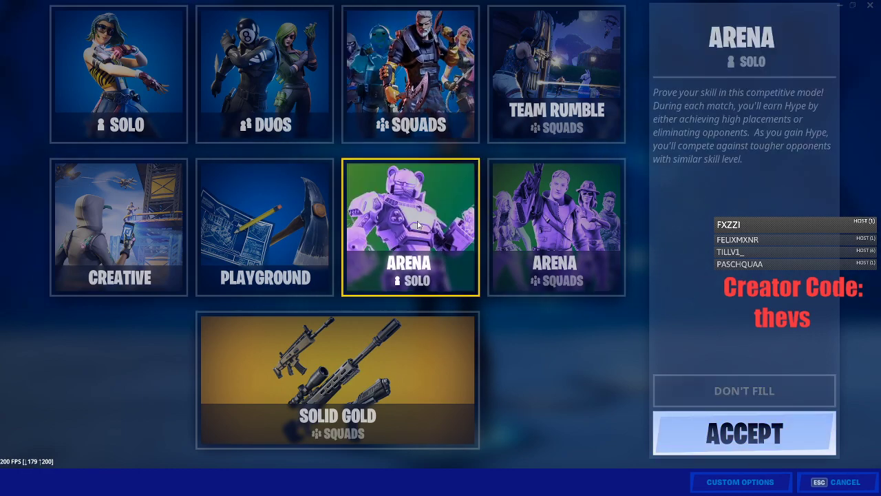
pyautogui.click(120, 227)
pyautogui.click(745, 433)
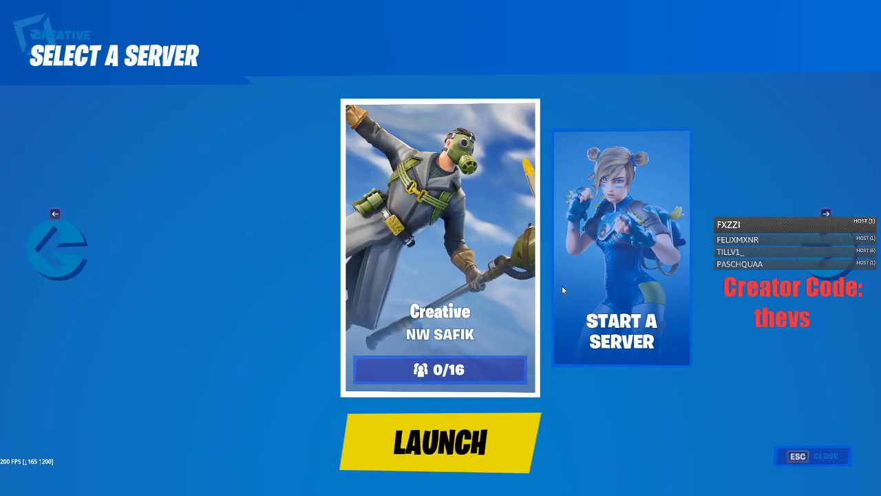
pyautogui.click(562, 286)
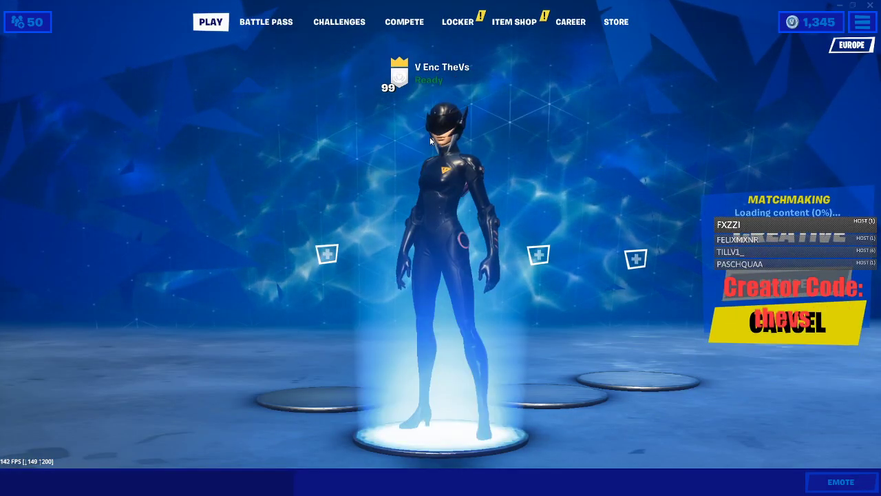